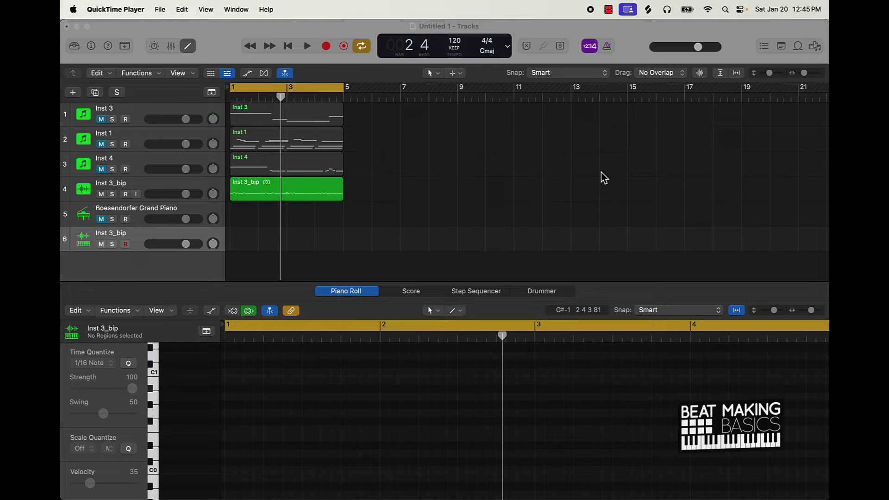
Play the project through once, then show the Inst 3_bip region's waveform in the audio editor
click(351, 201)
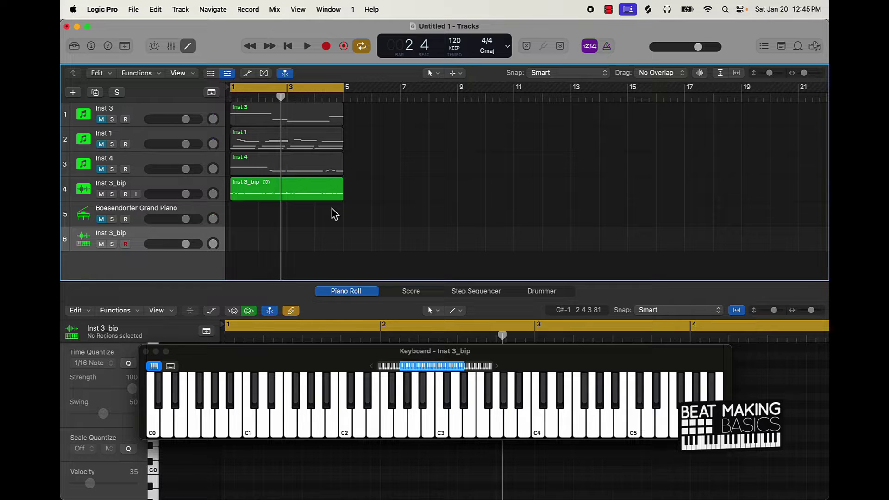
key(space)
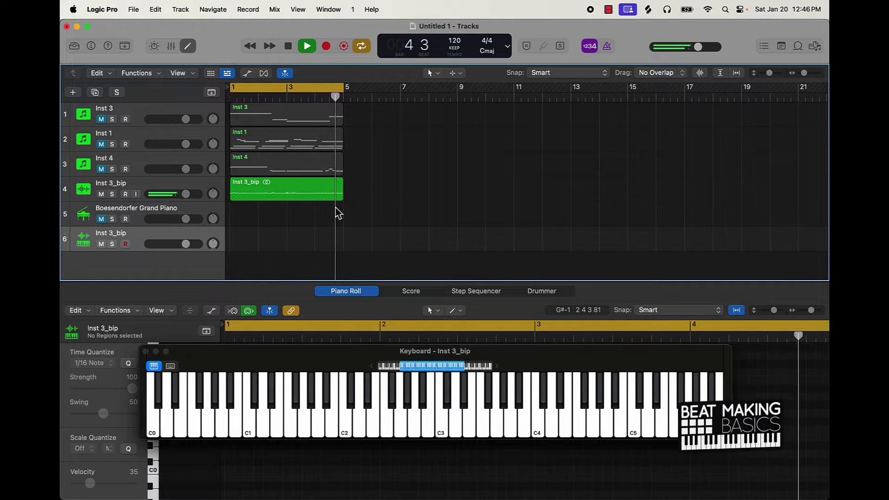
key(space)
click(297, 191)
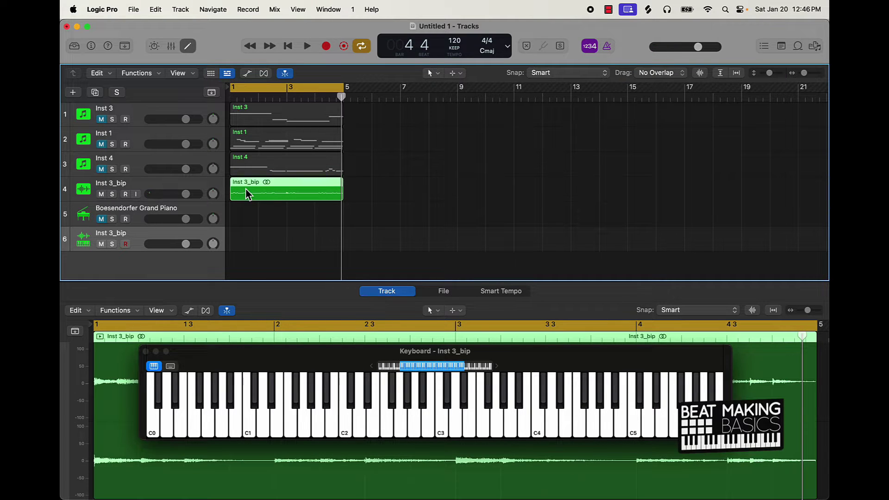
Close the keyboard window and play back the Inst 3_bip region transposed up +3 semitones
click(146, 351)
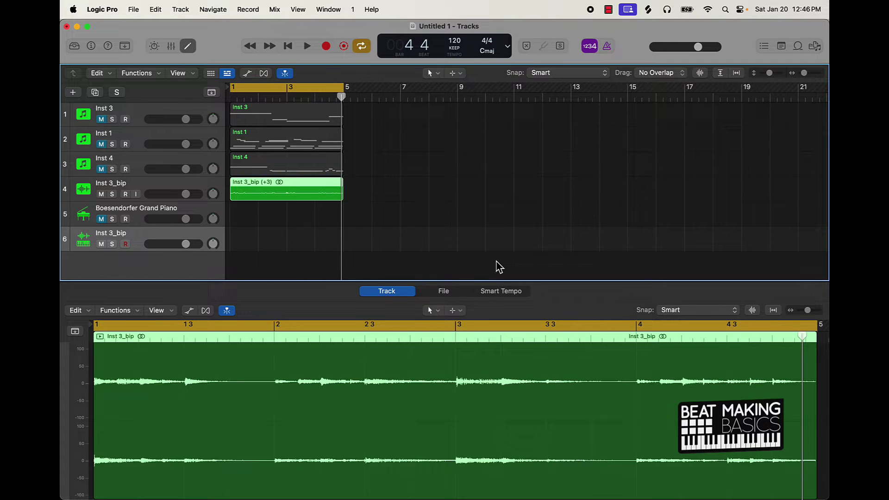
key(space)
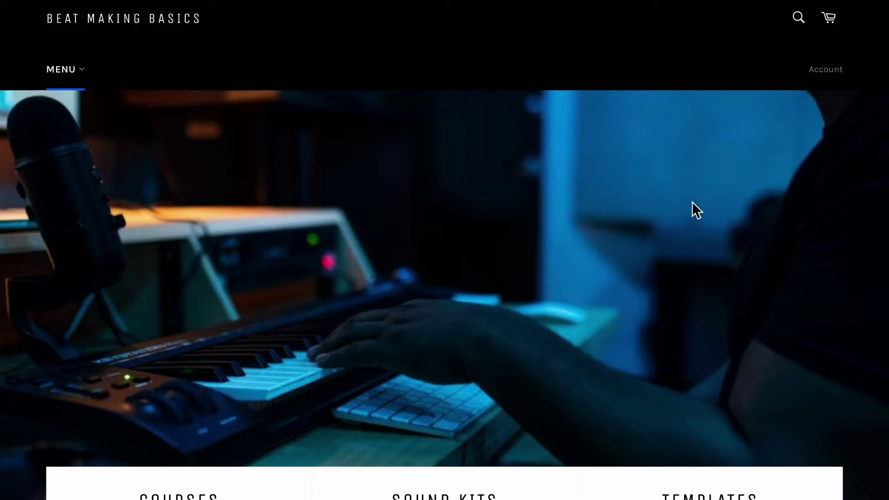
Scroll down the site and open the Beat Making Master Bundle product page from Courses
scroll(692, 202, down, 5)
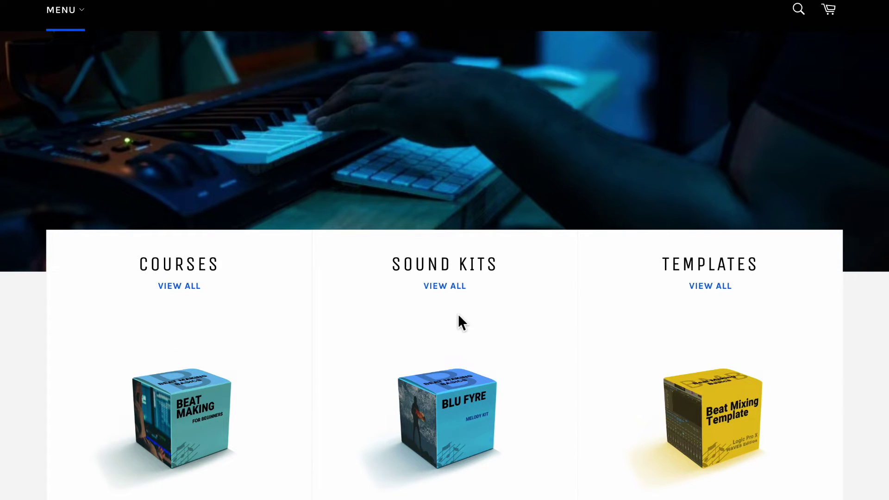
scroll(669, 290, down, 2)
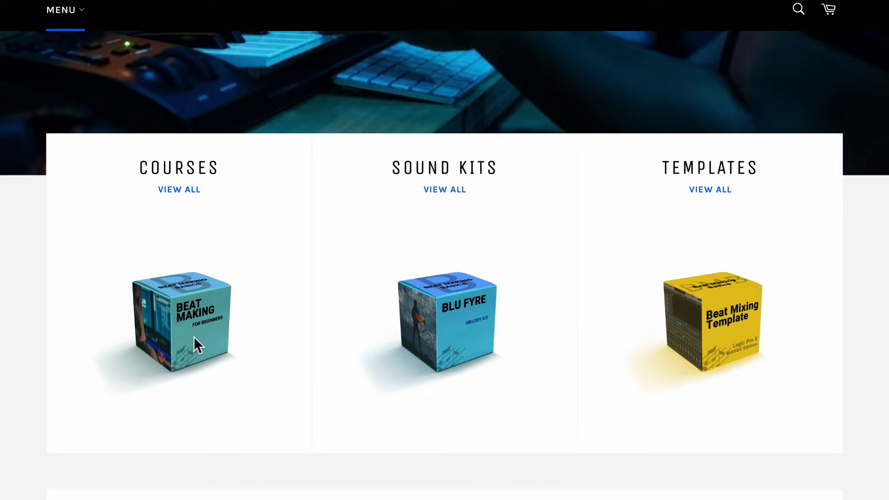
click(218, 338)
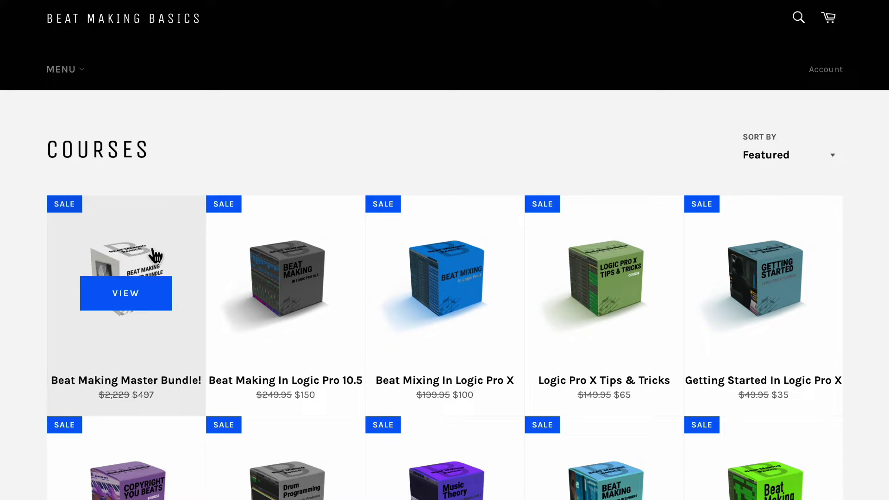
click(154, 252)
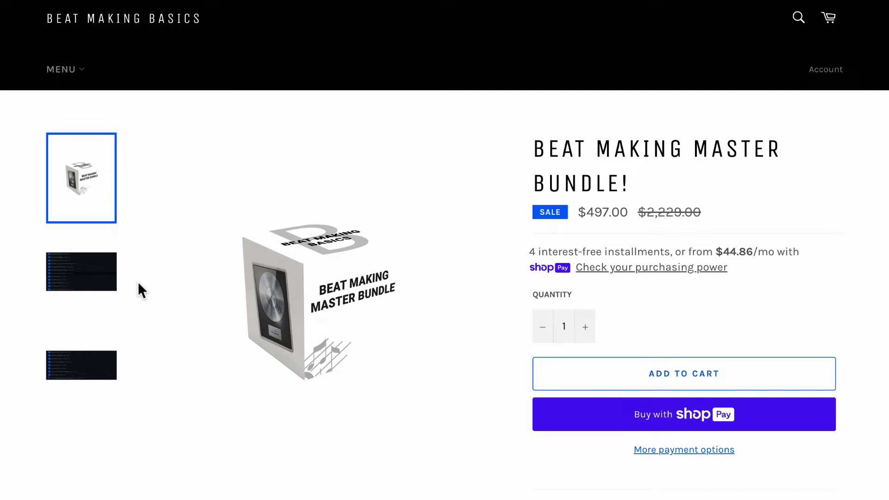
Browse the bundle's folder-content images and scroll down to its course description
click(114, 283)
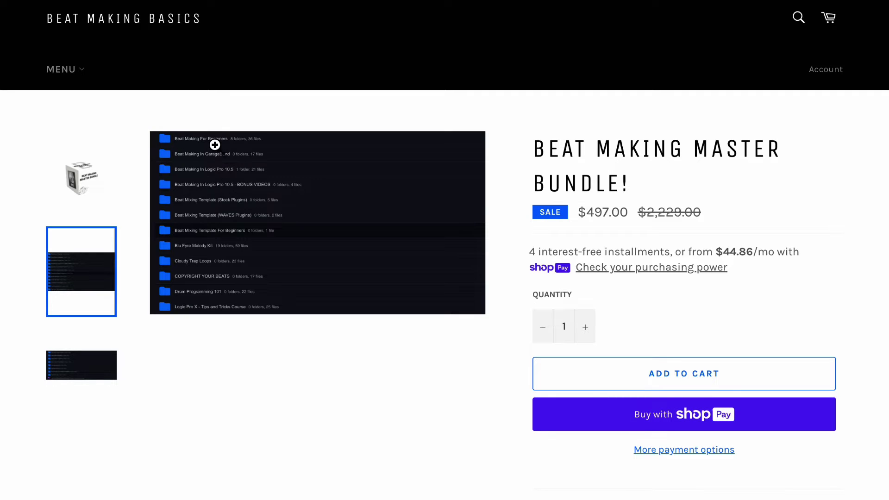
click(103, 388)
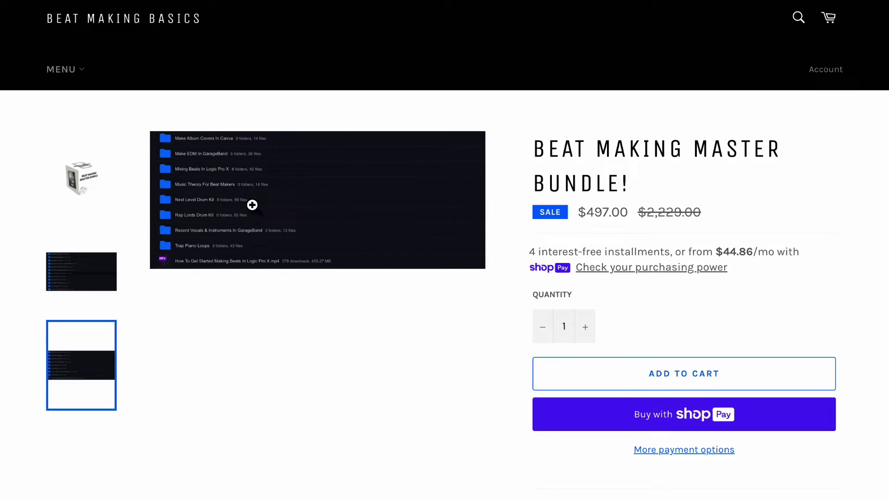
scroll(373, 393, down, 18)
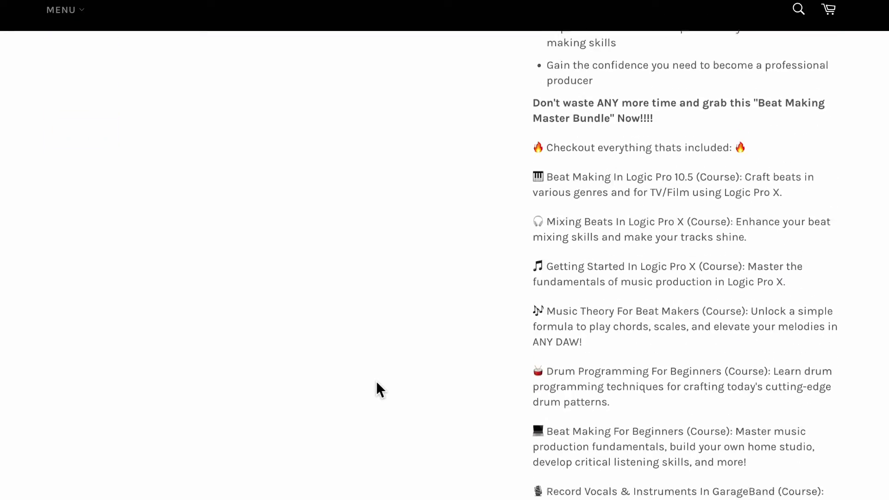
scroll(376, 382, down, 18)
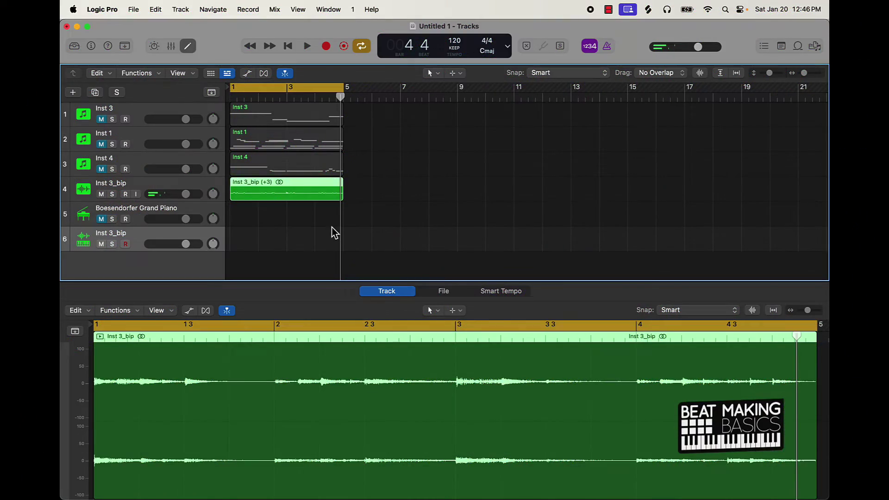
Build a tempo-following Quick Sampler track from the region and audition it reversed up to C2
drag(267, 193, 116, 224)
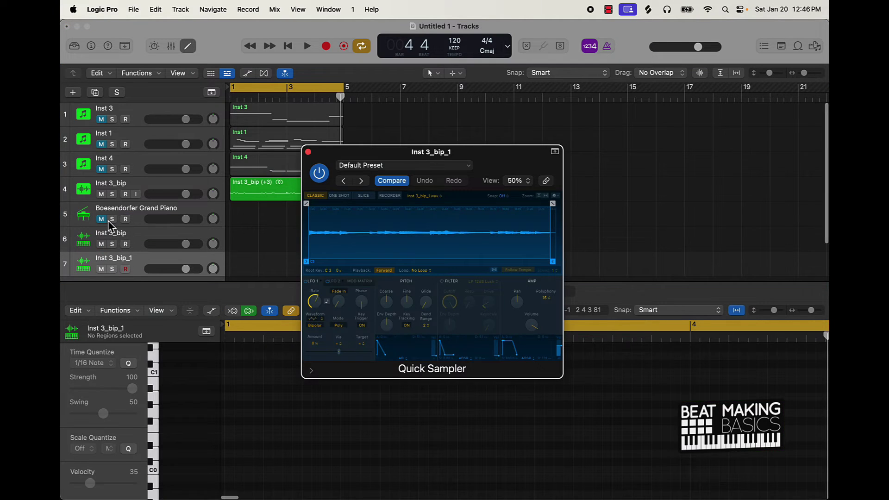
click(495, 271)
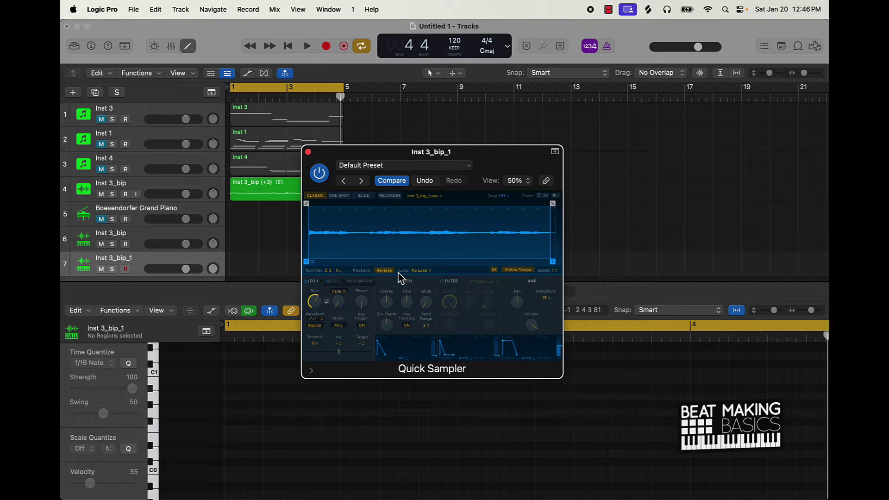
key(super+k)
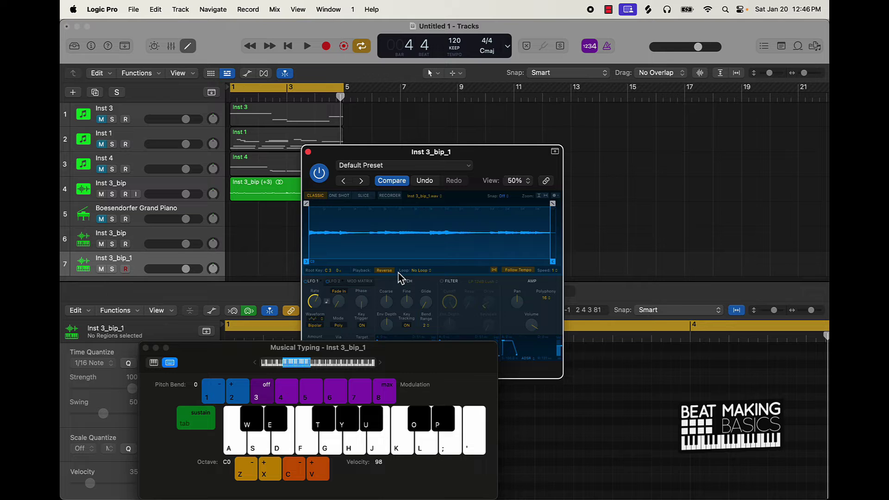
key(k)
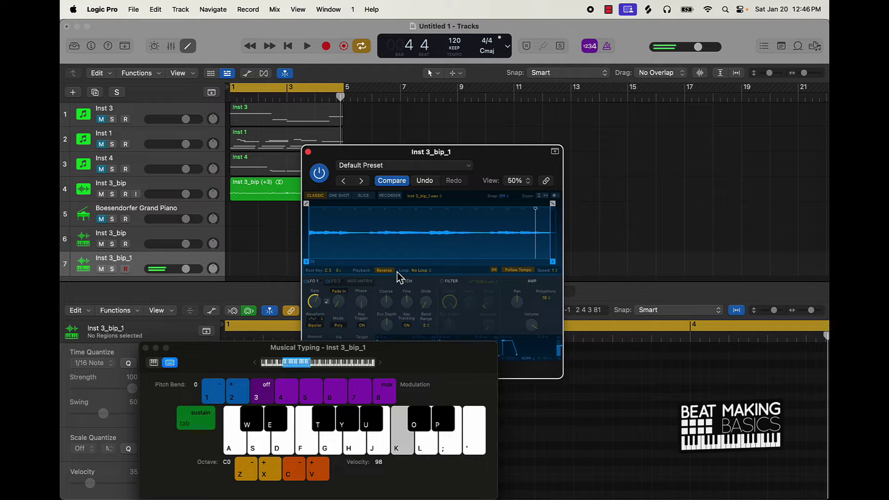
key(x)
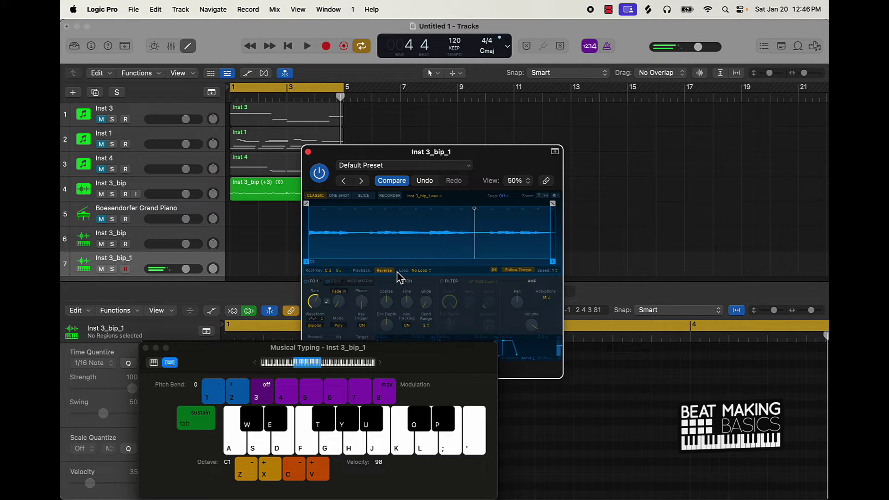
key(k)
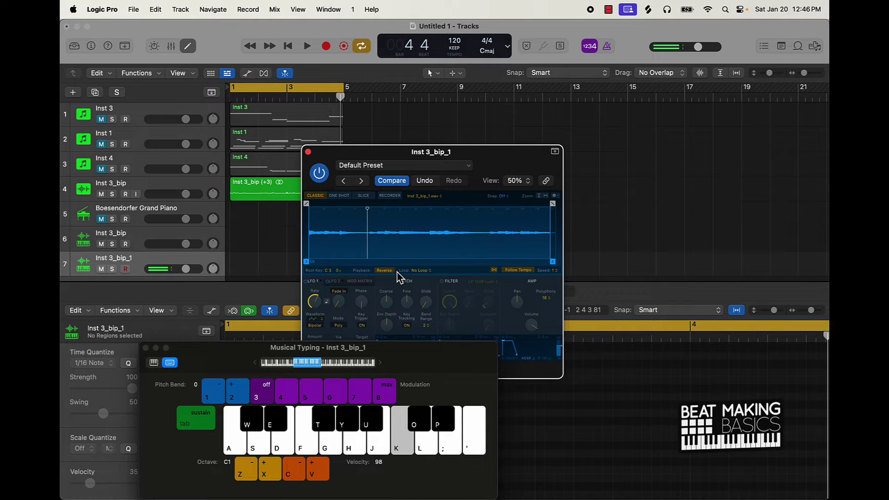
key(x)
key(k)
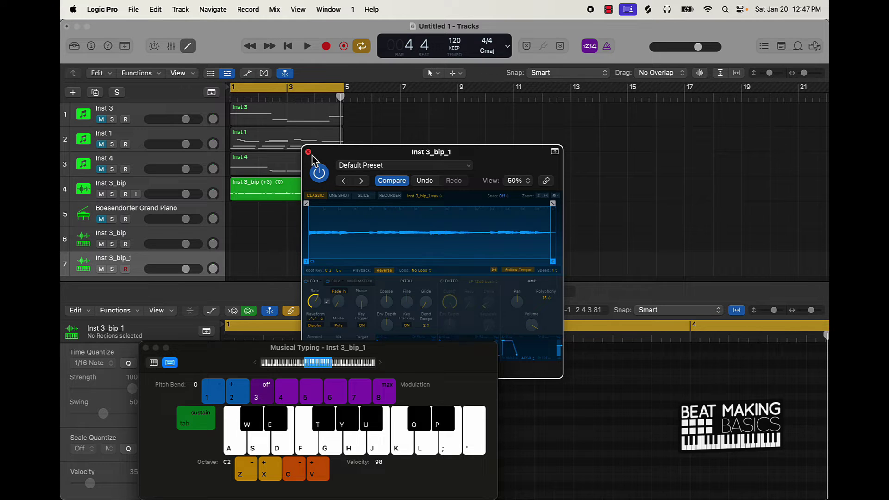
click(390, 276)
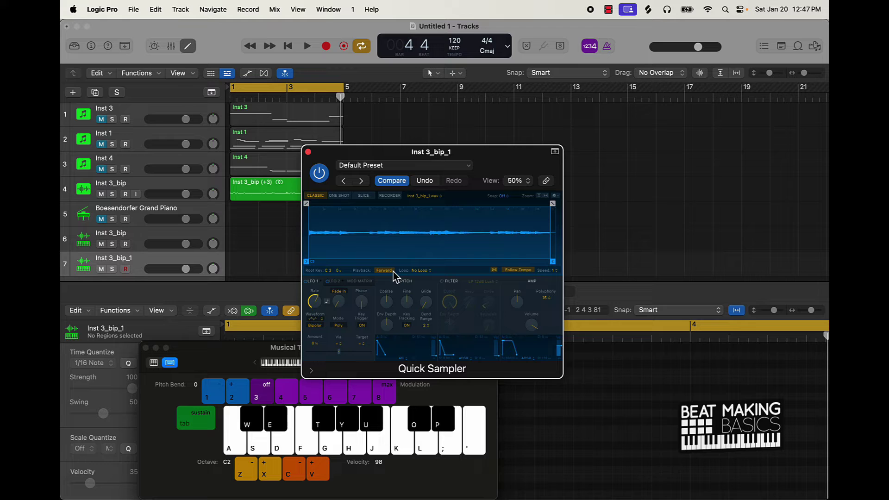
click(364, 196)
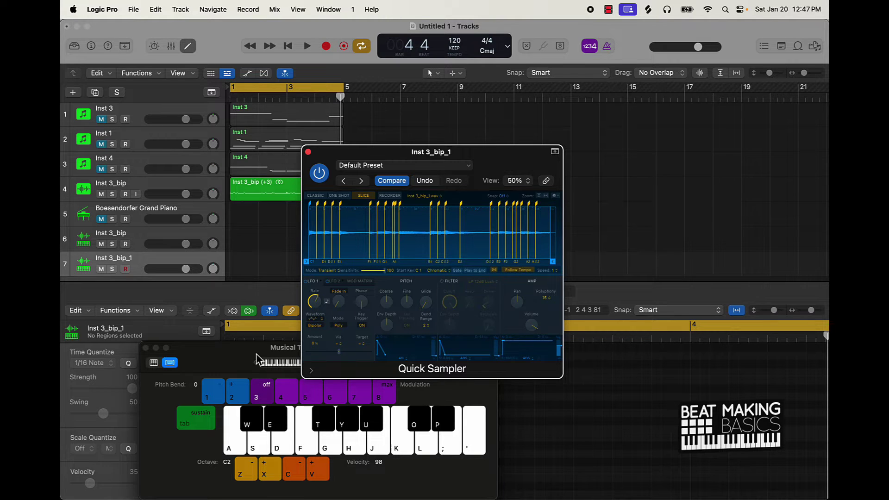
drag(480, 156, 621, 98)
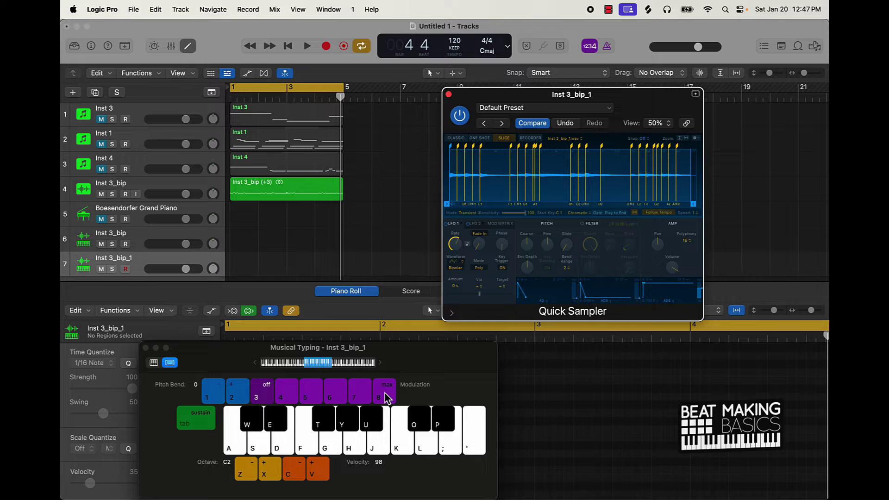
drag(415, 365, 470, 352)
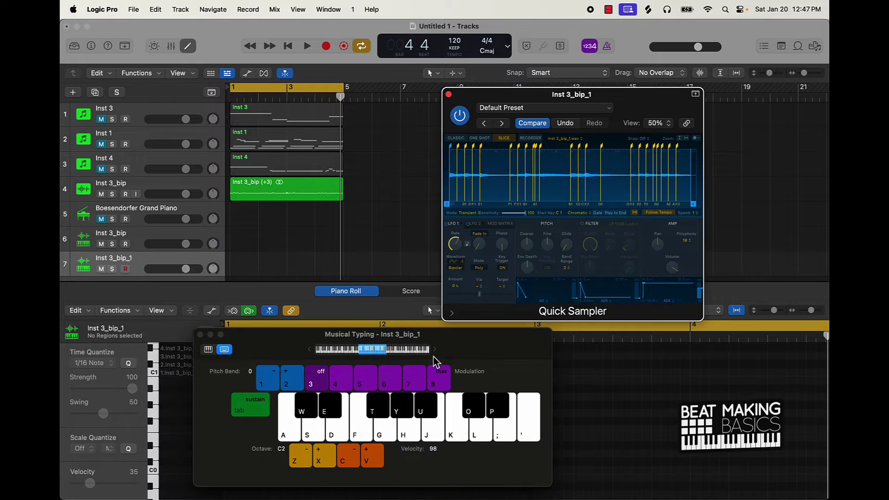
click(579, 214)
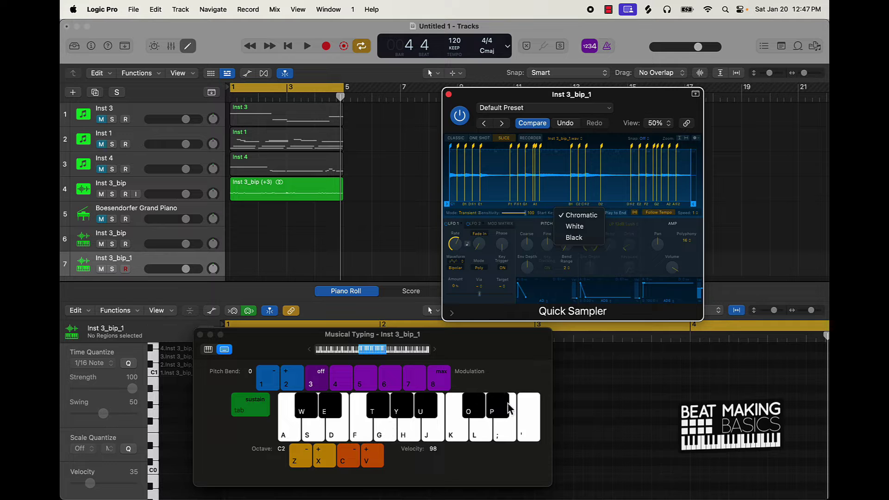
click(586, 226)
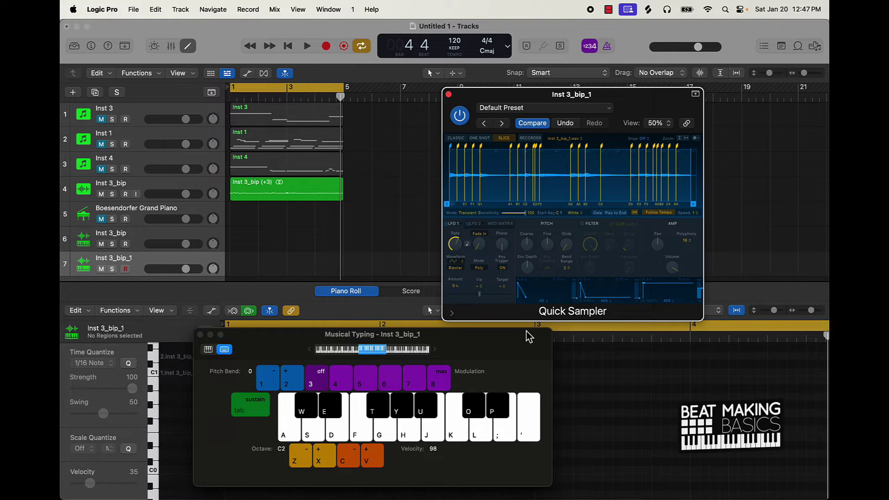
key(a)
key(a)
key(s)
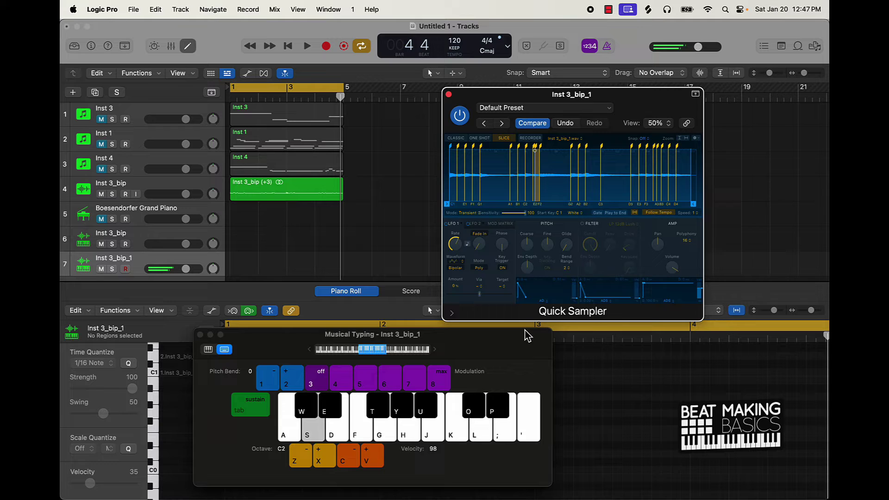
key(d)
key(f)
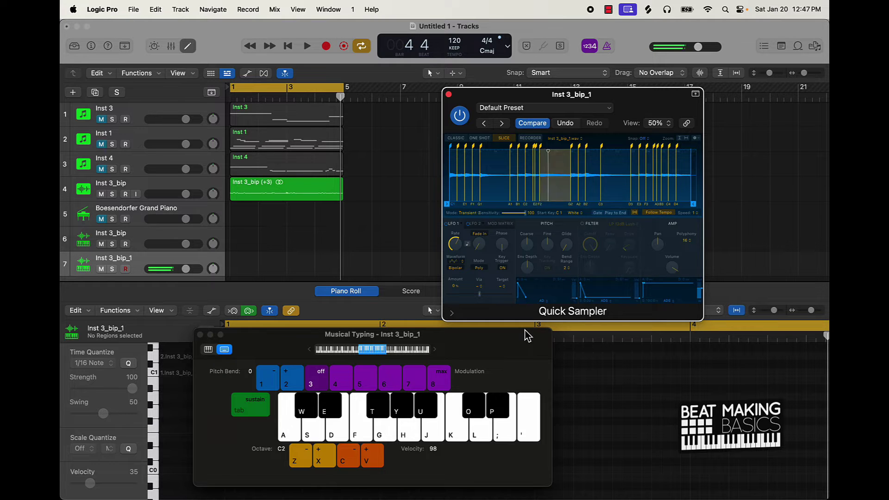
key(g)
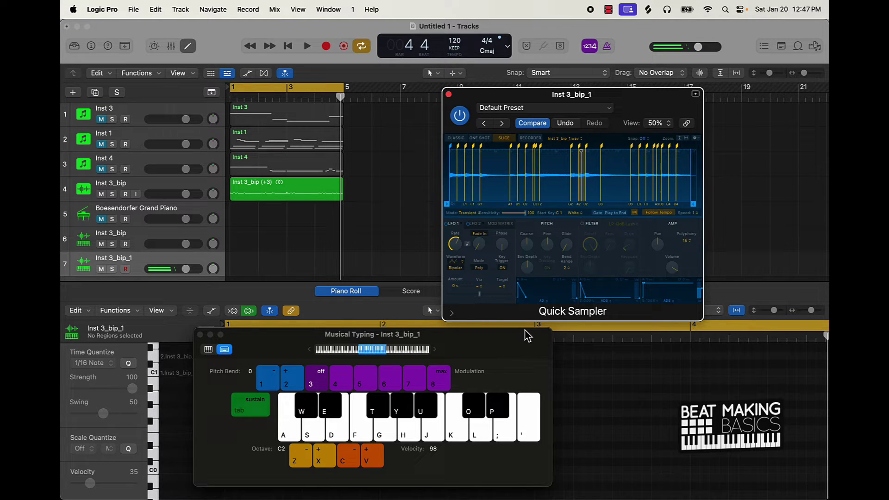
key(h)
key(k)
key(a)
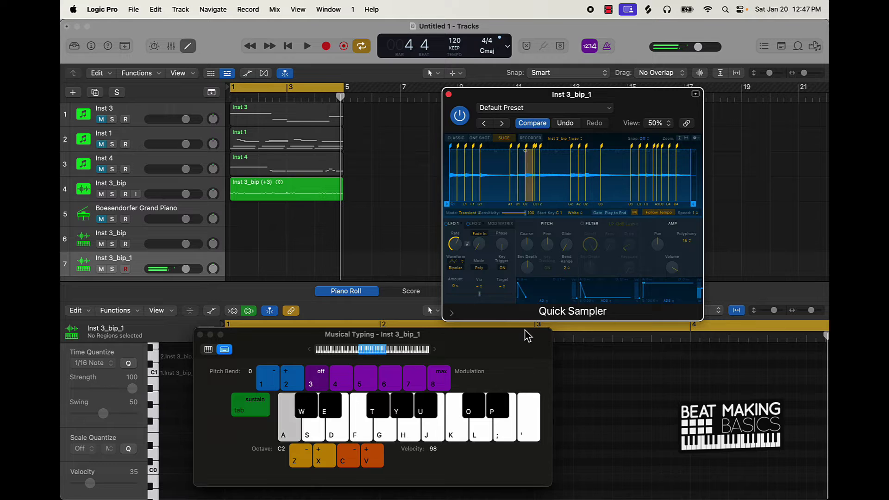
key(d)
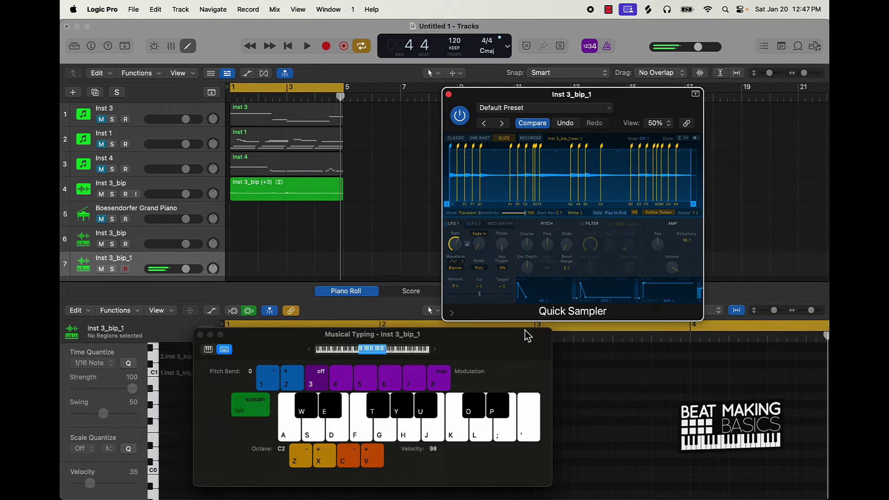
key(f)
key(g)
key(h)
key(j)
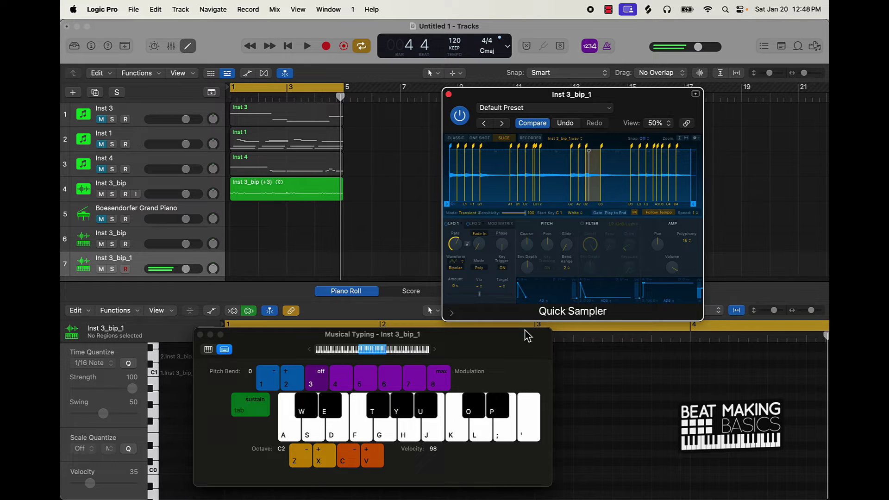
key(k)
key(a)
key(l)
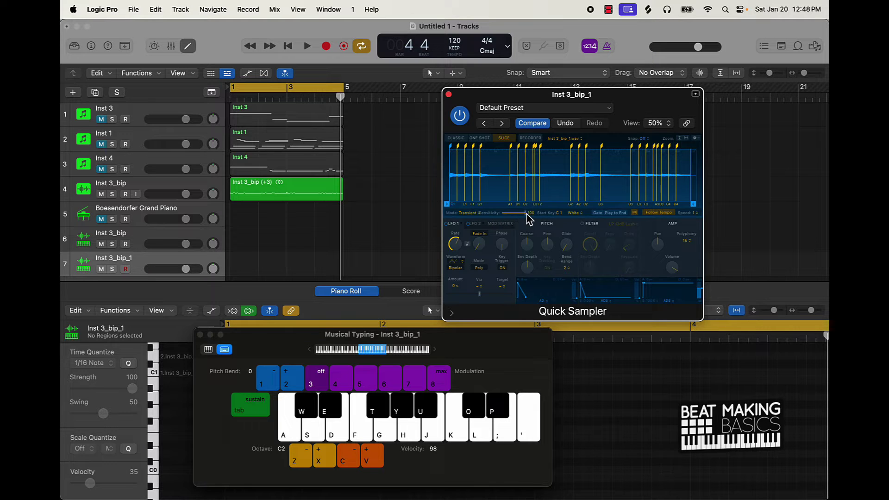
Switch Quick Sampler to Manual slice mode and add three slice points across the waveform
mouse_move(527, 214)
mouse_down()
mouse_move(517, 216)
mouse_move(528, 216)
mouse_up()
click(468, 213)
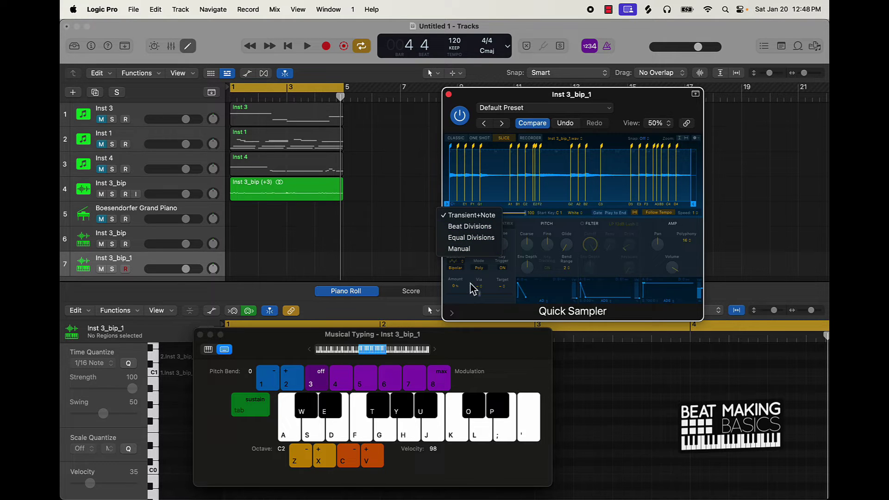
click(470, 250)
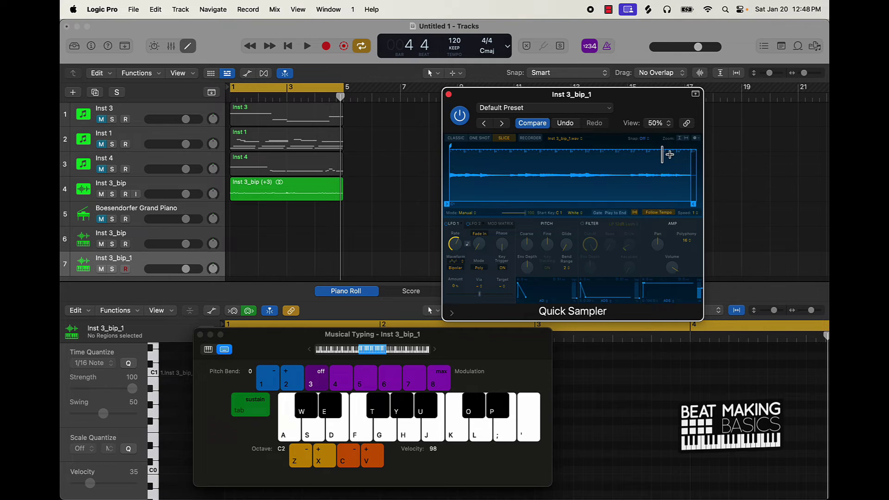
click(484, 176)
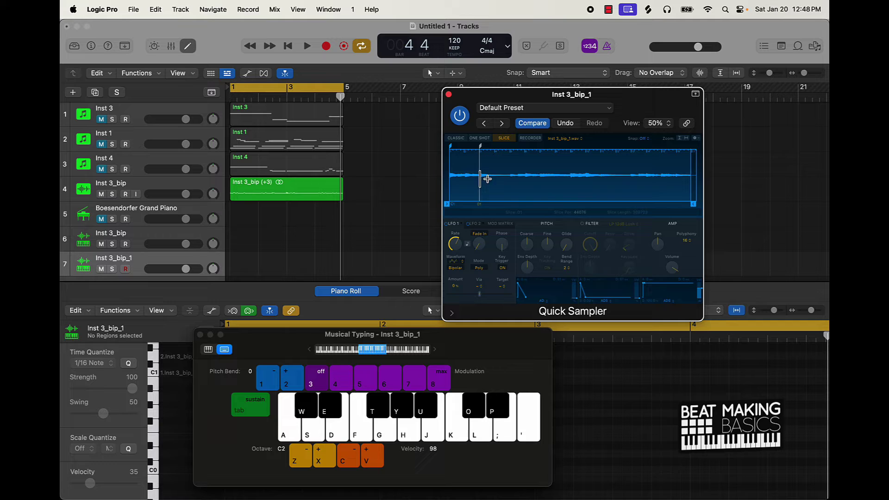
click(526, 177)
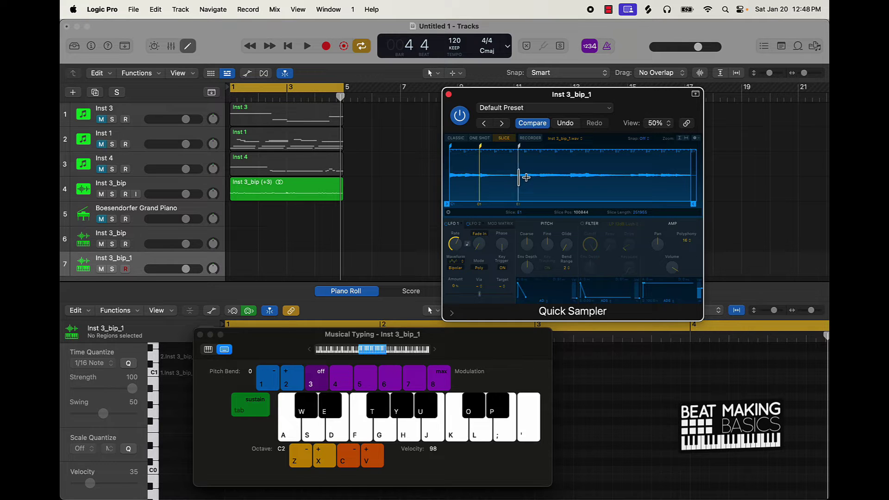
click(577, 177)
Drop Musical Typing to the C1 octave and play the C1, D1, E1 and F1 slices
key(a)
key(z)
key(a)
key(s)
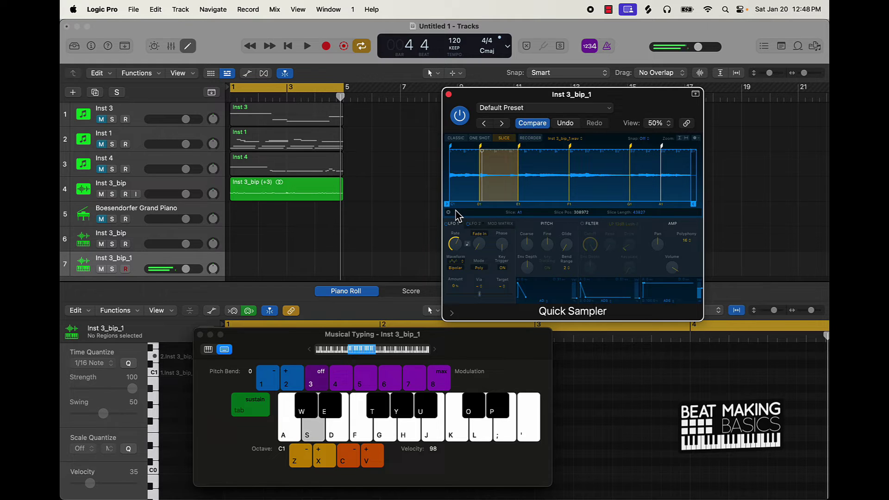
key(d)
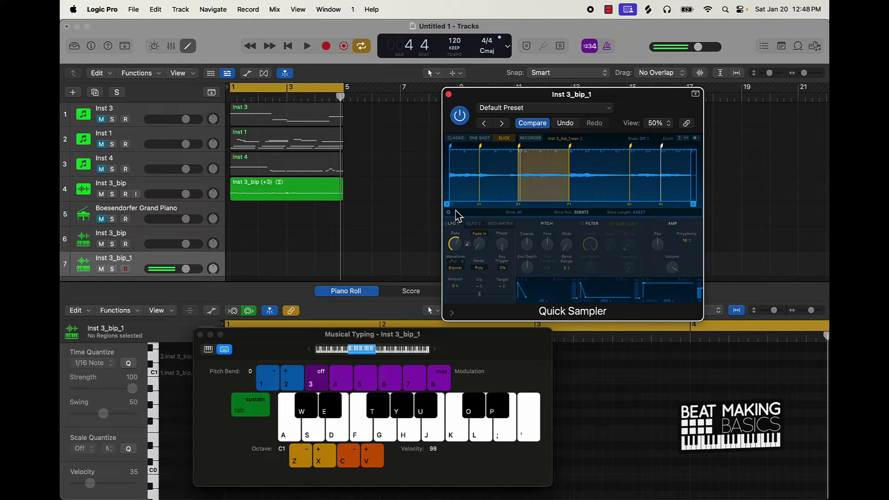
key(f)
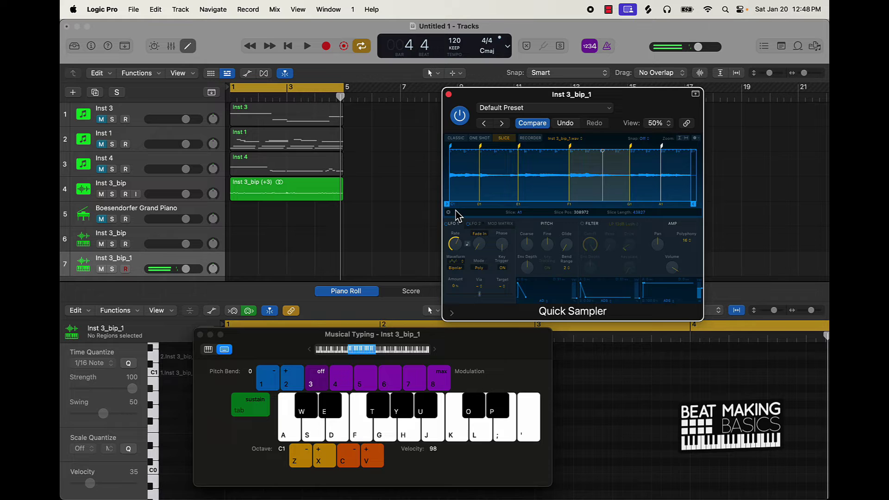
Replay the F1, C1 and D1 slices, then close Quick Sampler
key(f)
key(a)
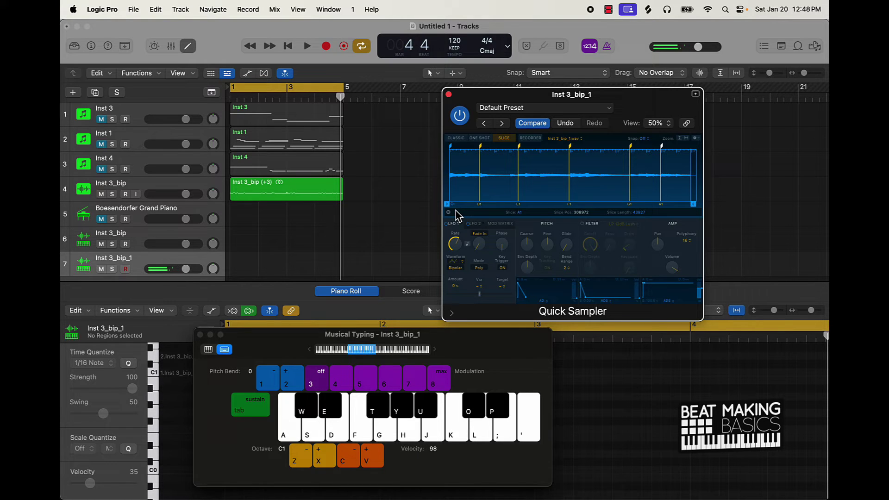
key(a)
key(s)
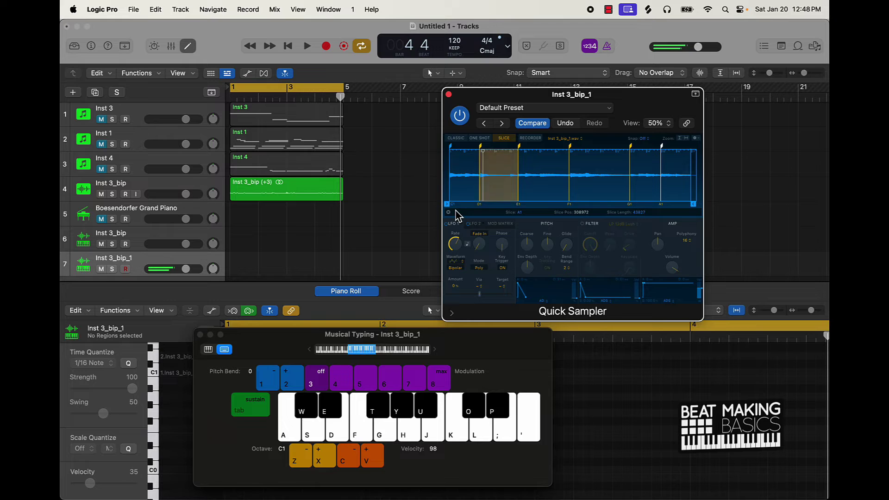
key(s)
key(f)
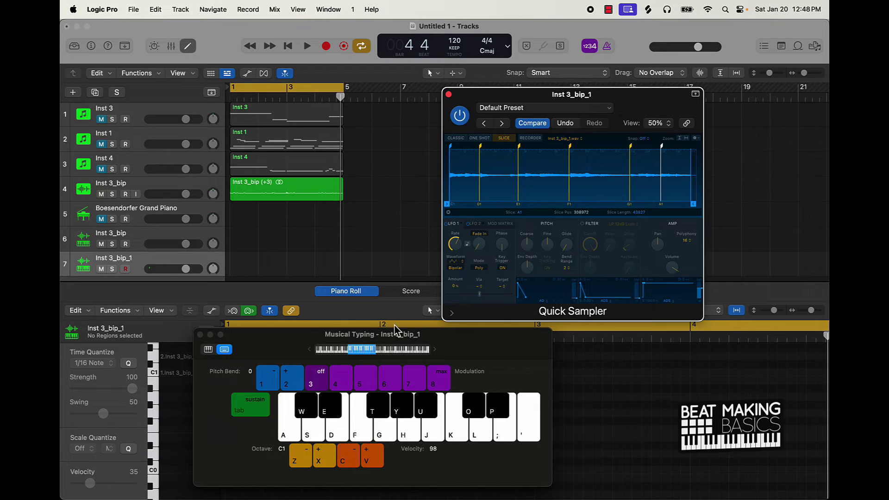
click(449, 95)
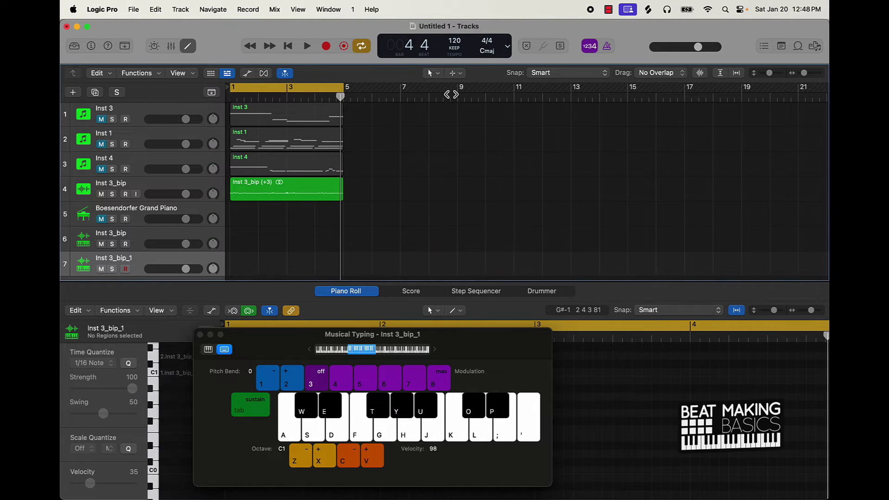
Select the Inst 3_bip region and split it at bars 2 and 3
click(200, 335)
scroll(310, 202, up, 3)
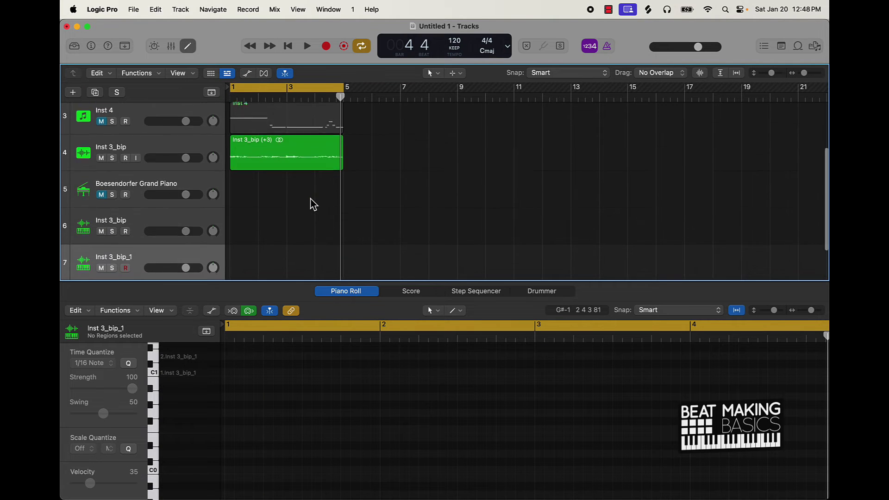
click(293, 121)
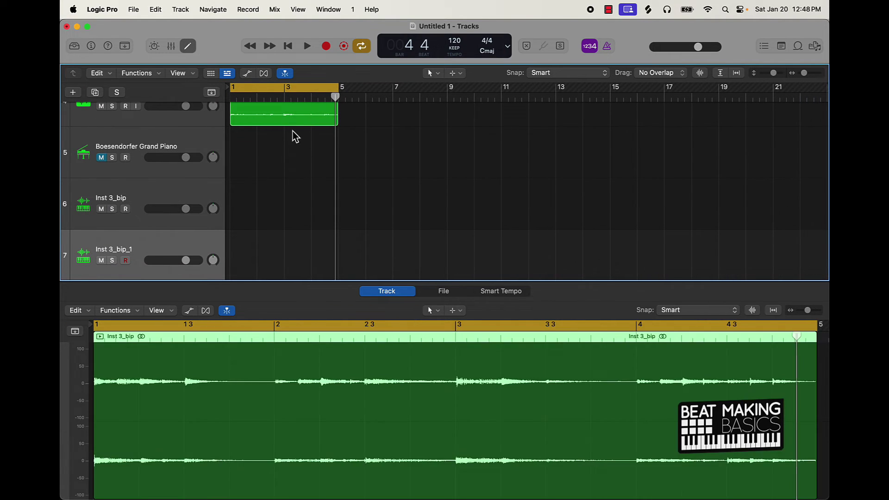
scroll(469, 429, down, 3)
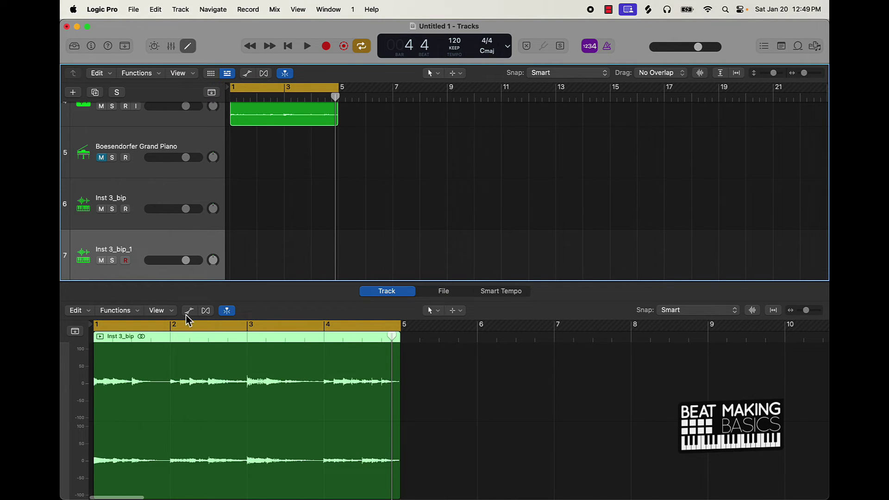
click(171, 338)
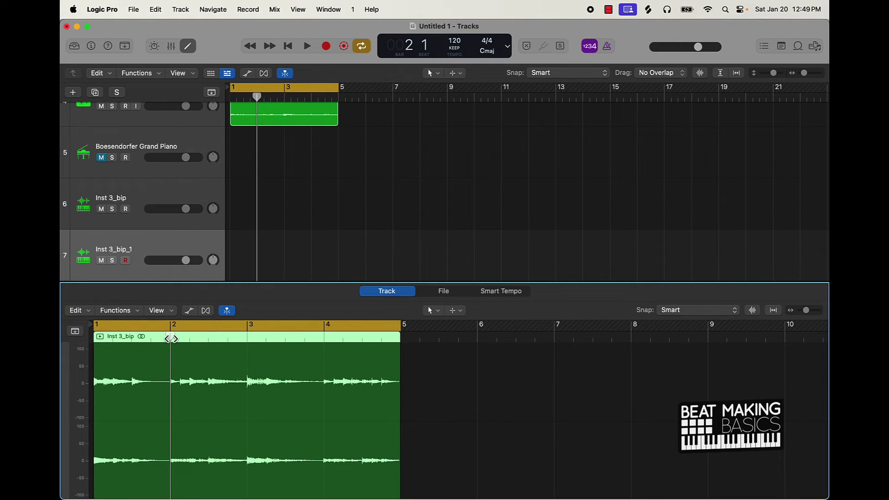
key(super+t)
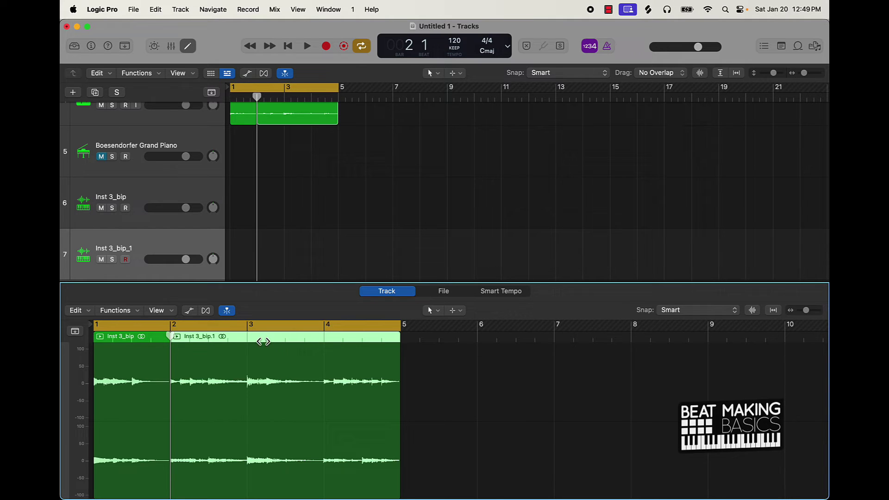
click(248, 340)
key(super+t)
Split the region further at bar 4 and at beat 3 of bars 4, 2 and 1
click(329, 339)
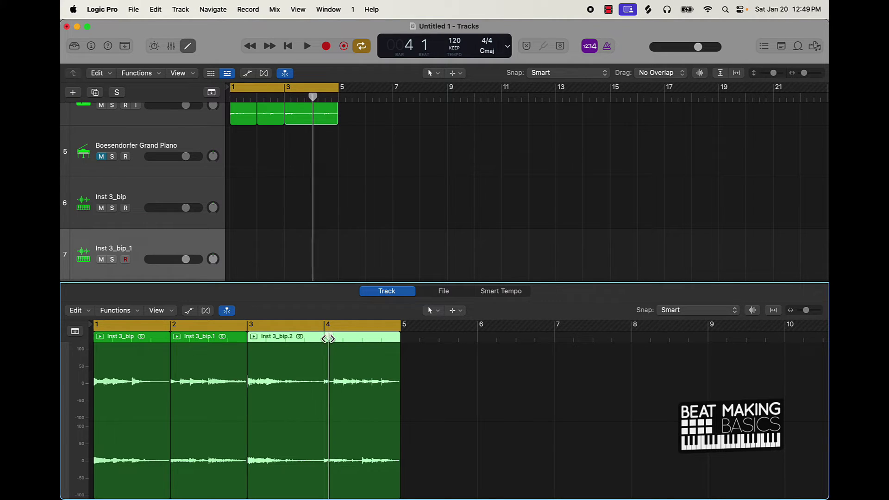
key(super+t)
click(368, 336)
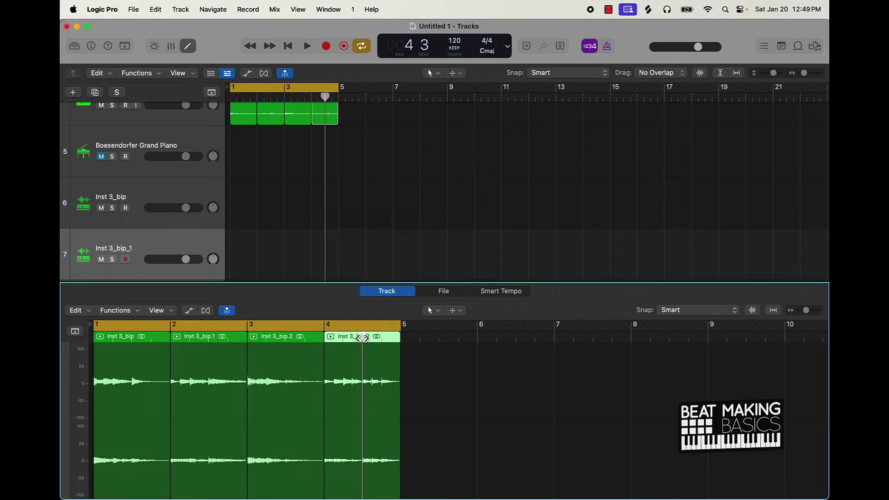
key(super+t)
click(207, 337)
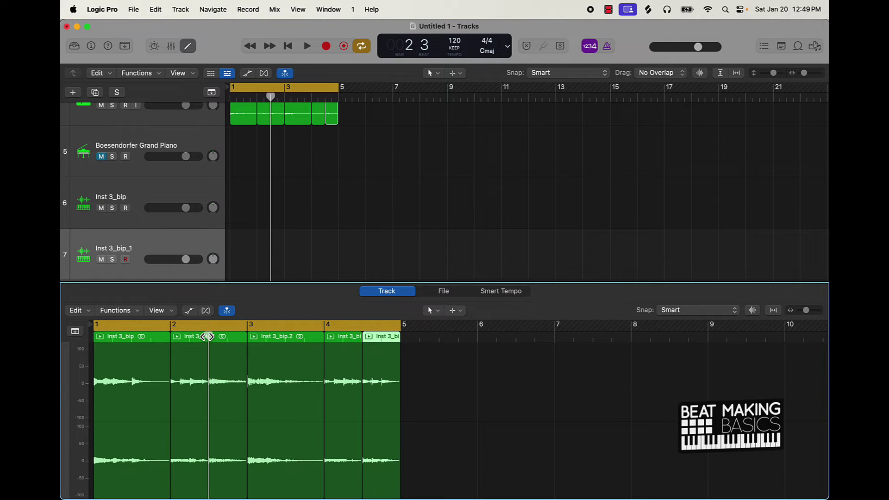
key(super+t)
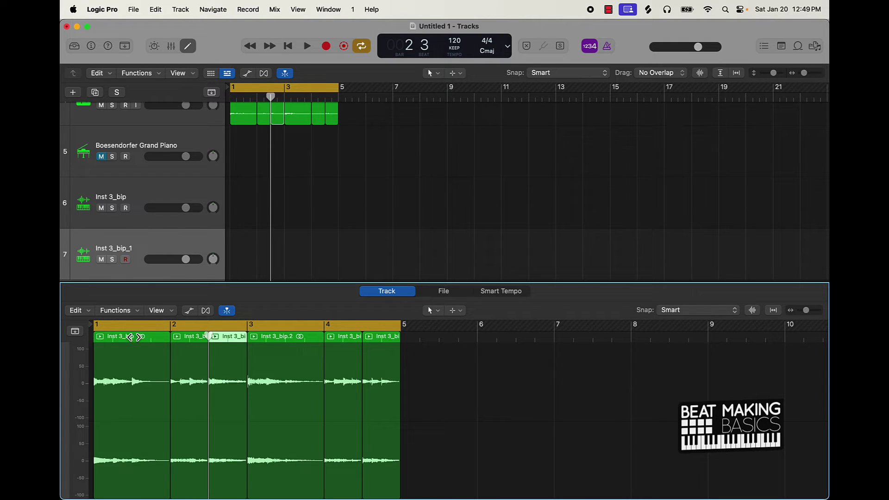
click(130, 337)
key(super+t)
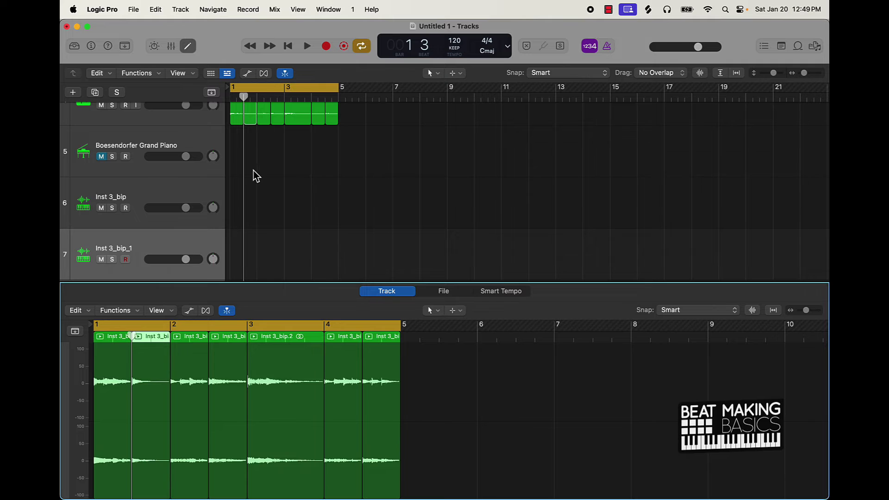
Shuffle the slices via the piano track into a new order on track 4, then select all seven
scroll(256, 176, up, 2)
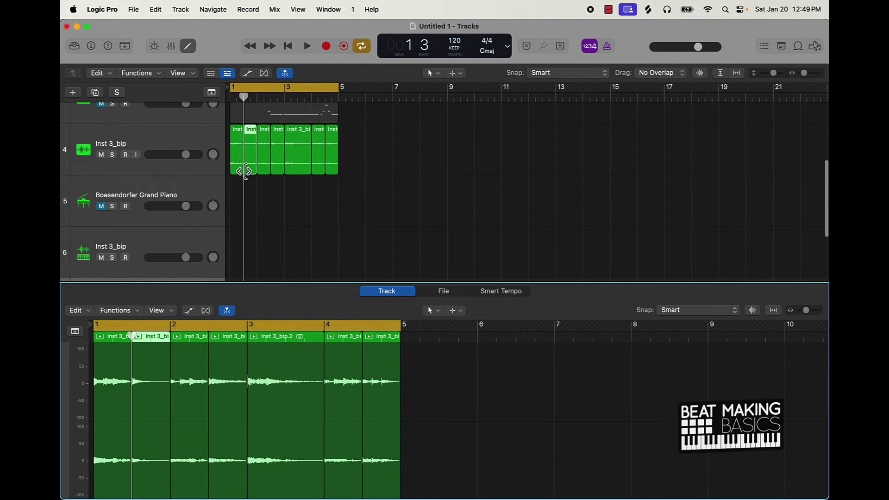
click(281, 174)
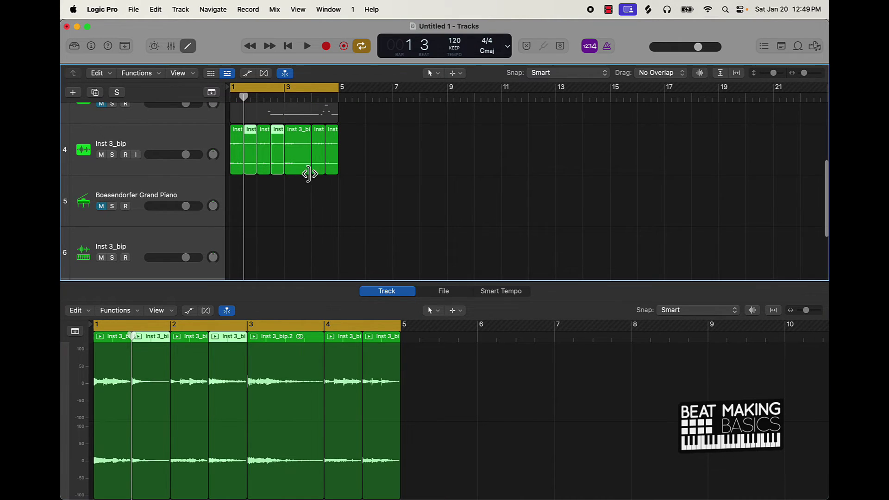
shift+click(322, 171)
drag(321, 171, 320, 185)
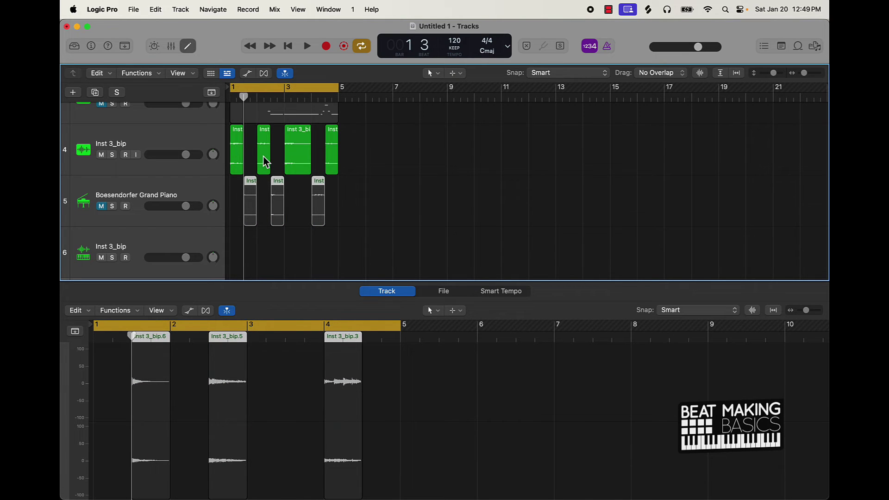
mouse_move(267, 161)
mouse_down()
mouse_move(322, 162)
mouse_move(279, 155)
mouse_move(260, 163)
mouse_up()
click(242, 163)
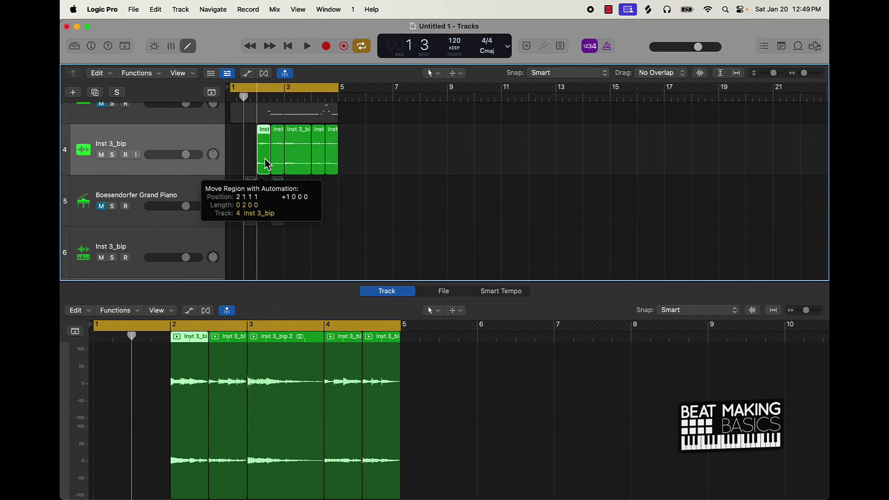
click(276, 204)
drag(277, 204, 252, 172)
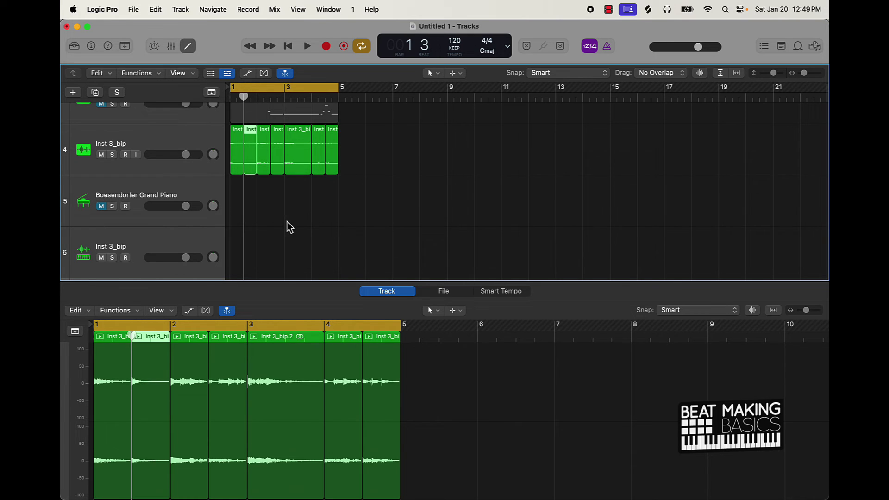
drag(382, 159, 232, 146)
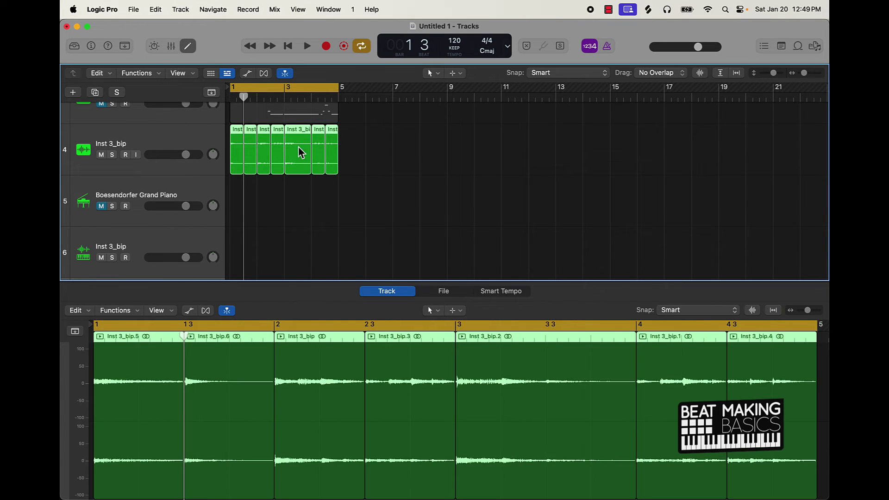
Add Slow Down fade-outs to the ends of all slices with the Fade Tool
key(t)
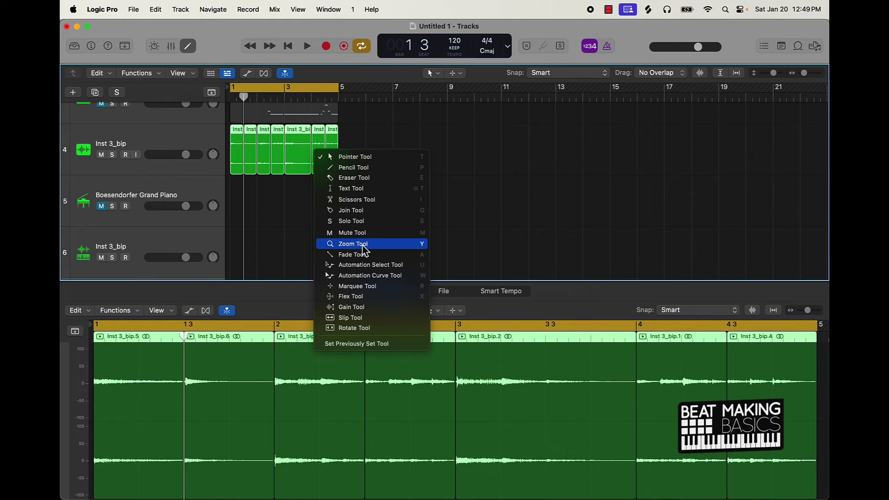
key(Escape)
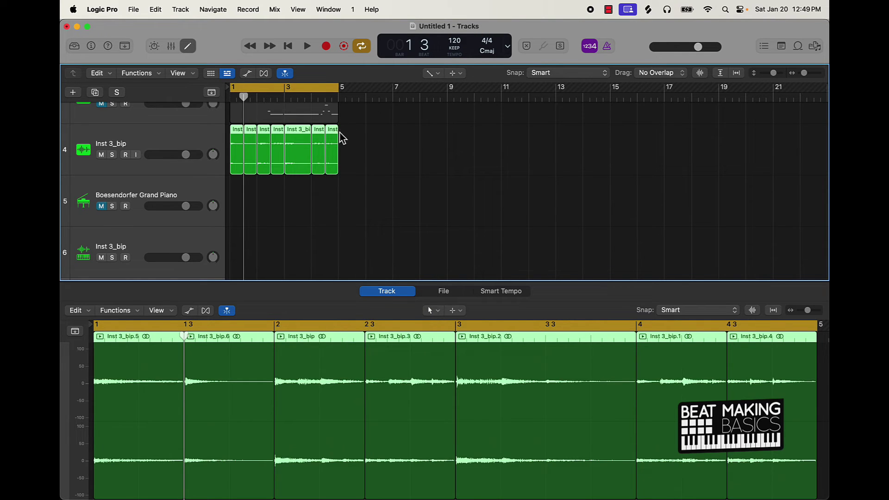
drag(342, 133, 339, 133)
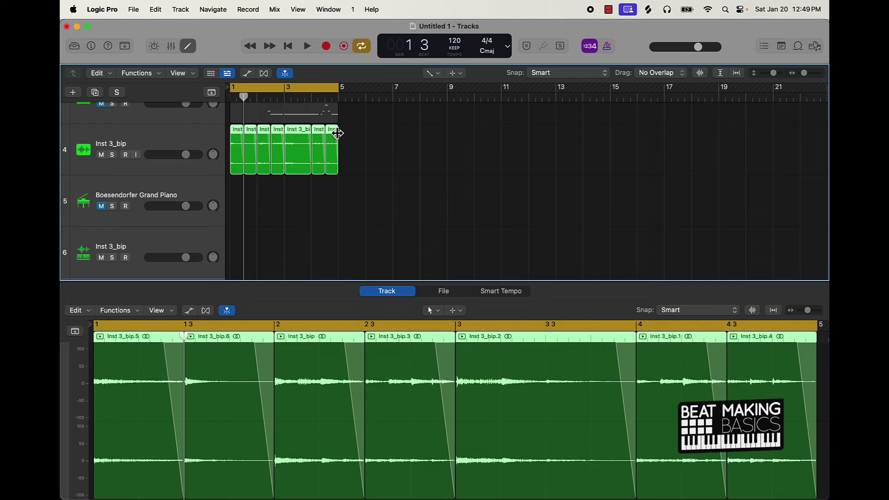
right_click(339, 139)
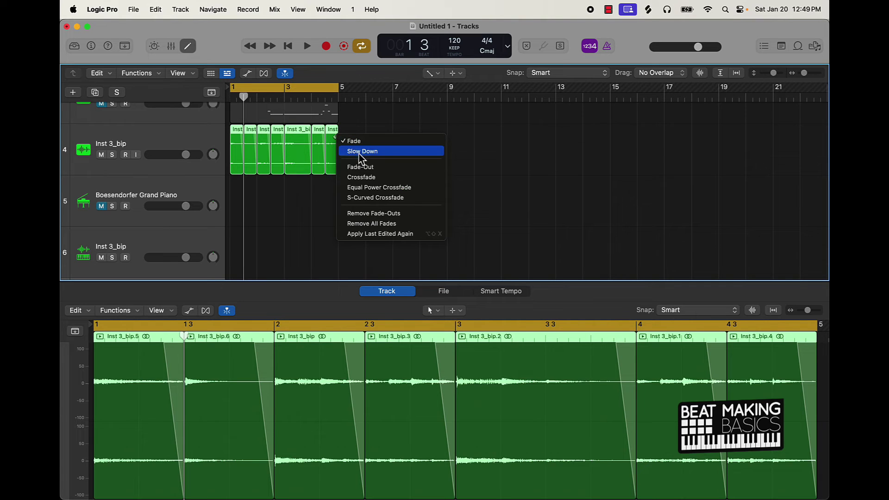
click(355, 152)
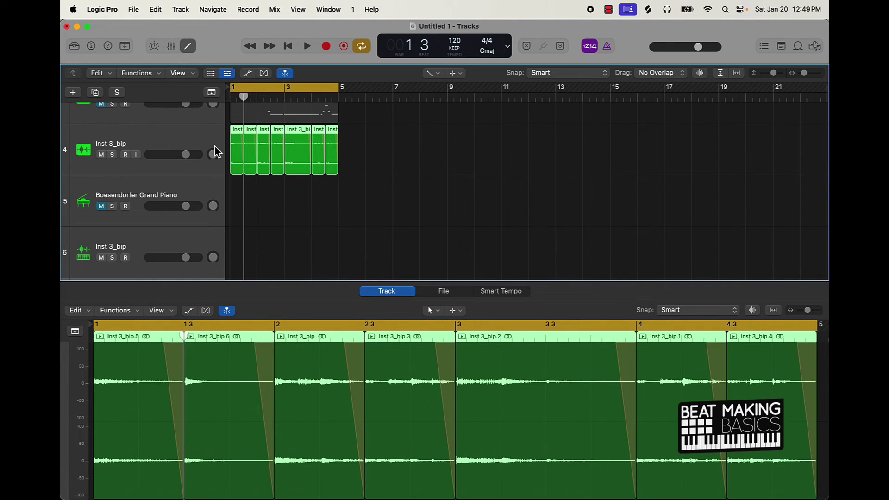
Add Speed Up fade-ins to the slice starts and play back the result
drag(233, 134, 236, 132)
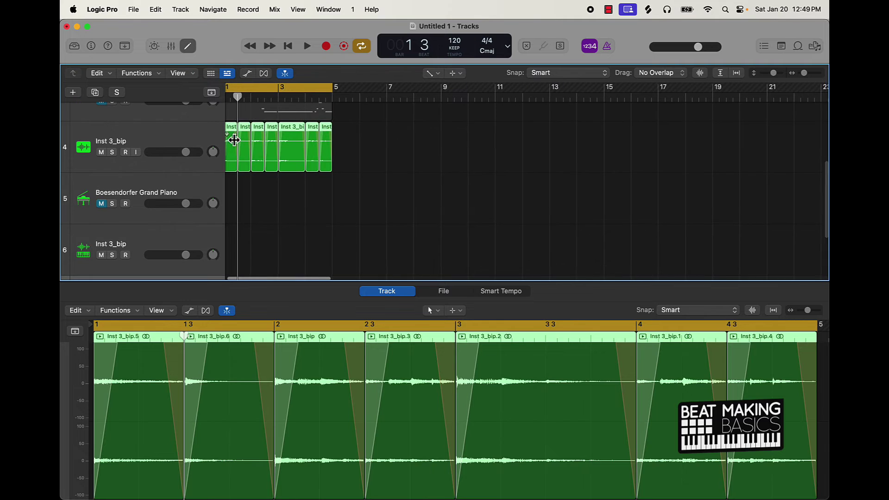
right_click(235, 139)
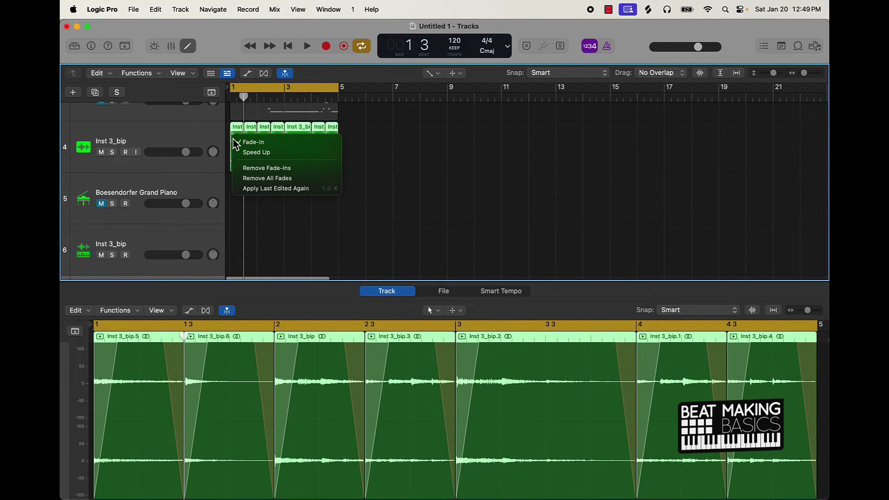
click(250, 151)
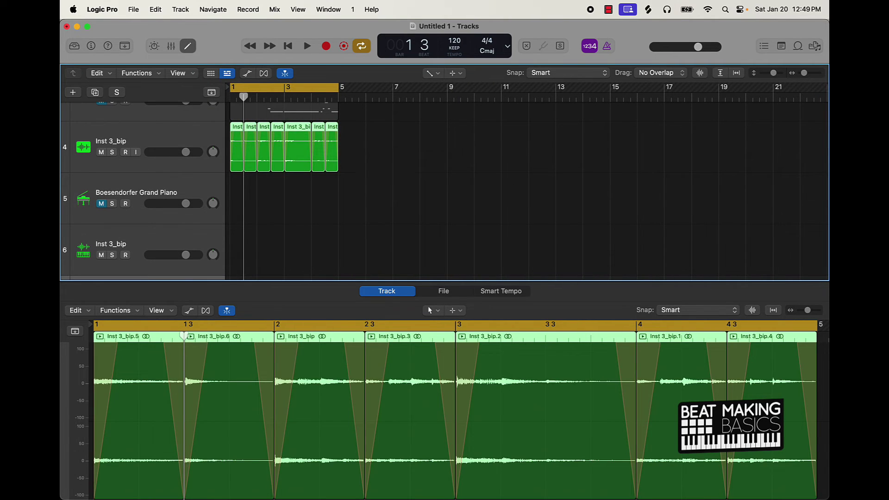
key(space)
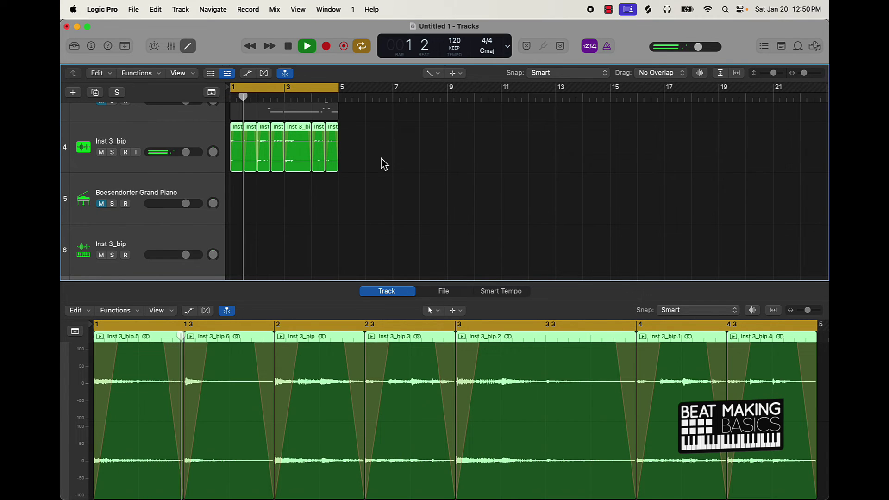
key(space)
click(260, 184)
right_click(258, 182)
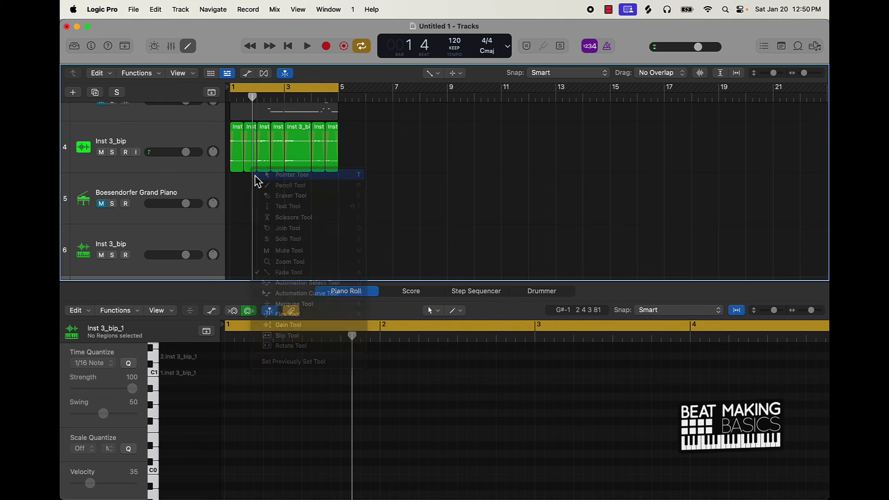
click(254, 176)
drag(254, 165, 230, 168)
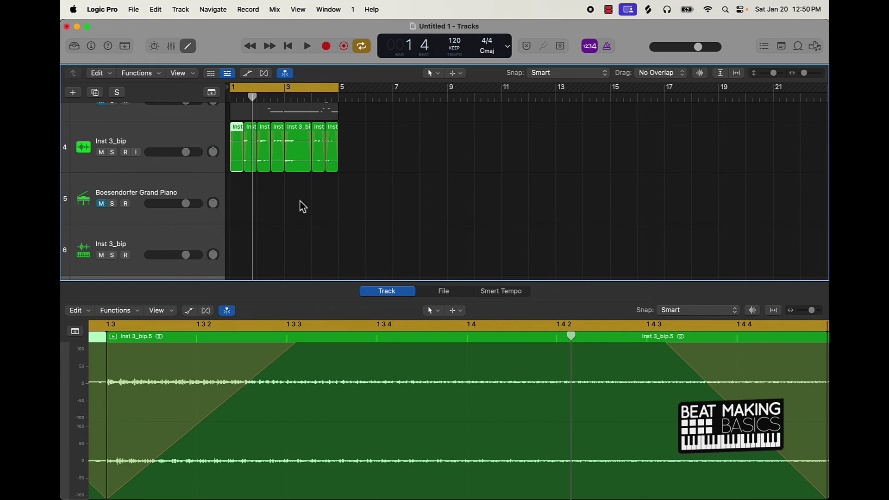
click(277, 215)
key(space)
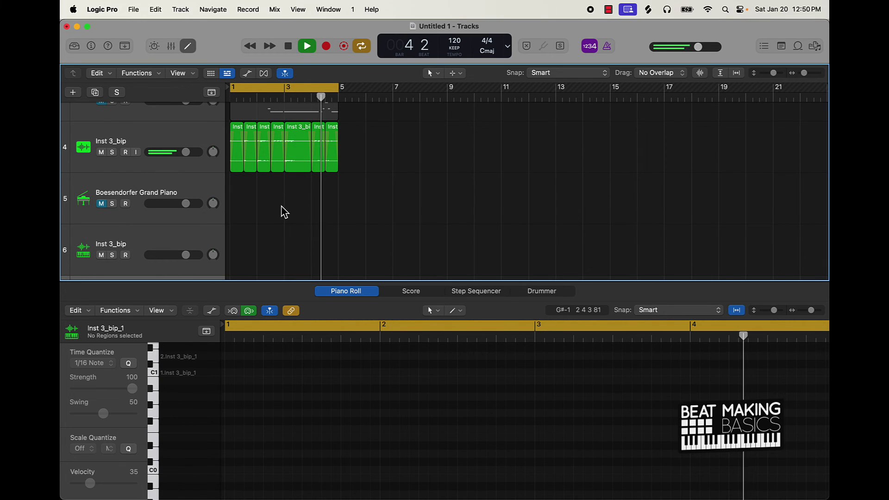
key(space)
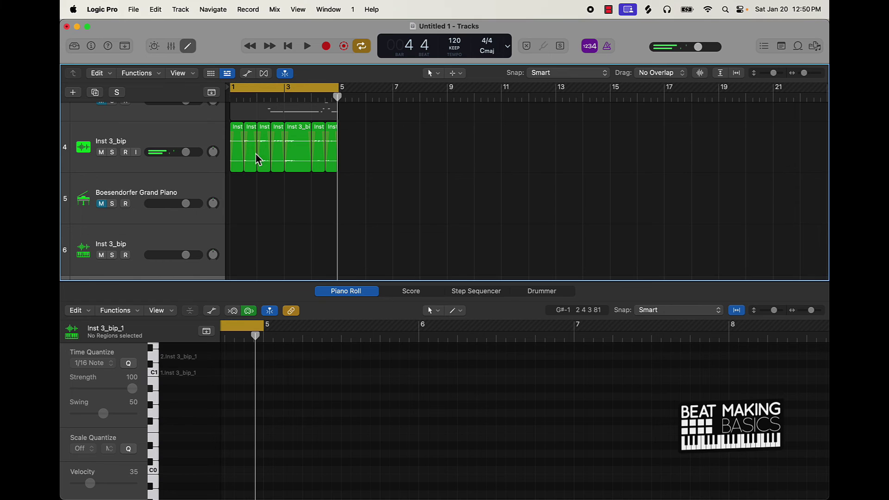
drag(268, 171, 251, 135)
click(265, 207)
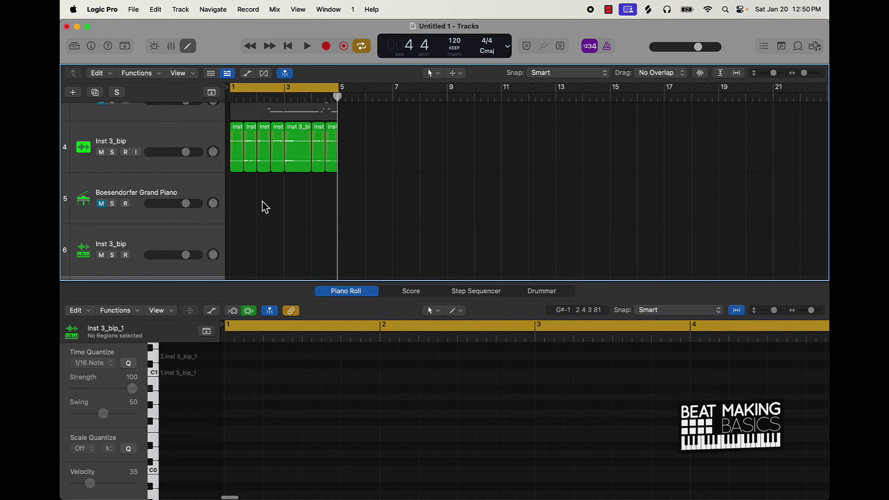